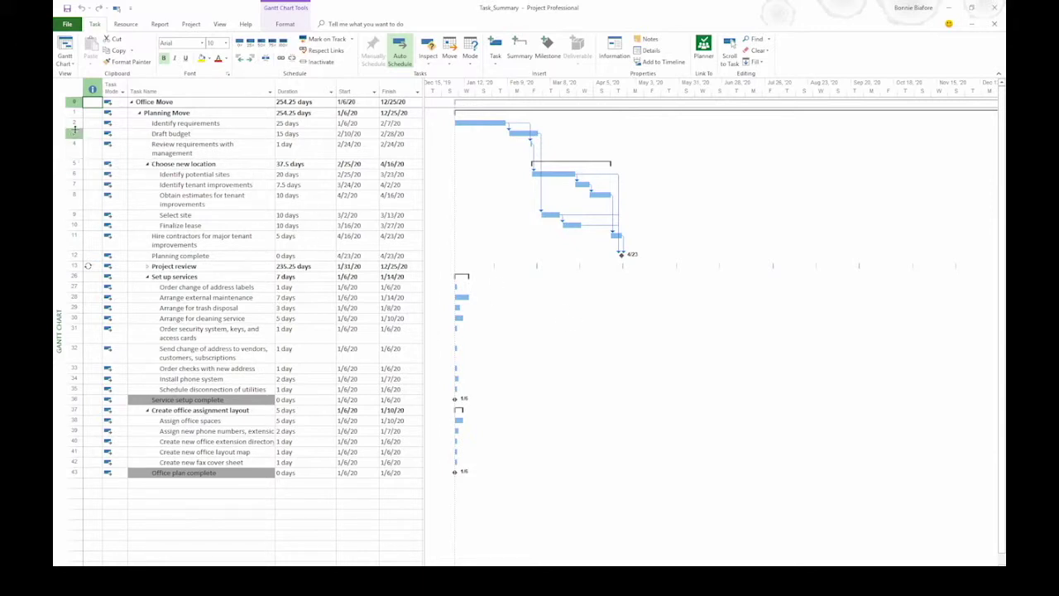
- Group the three requirement tasks under a new summary task named 'Document requirements'
drag(72, 122, 74, 144)
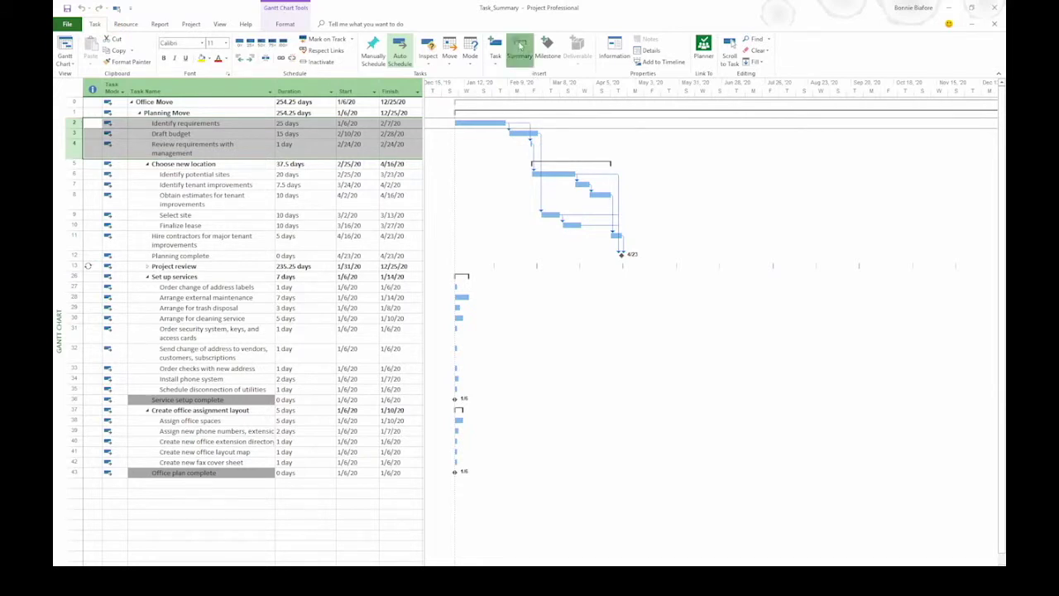
click(519, 48)
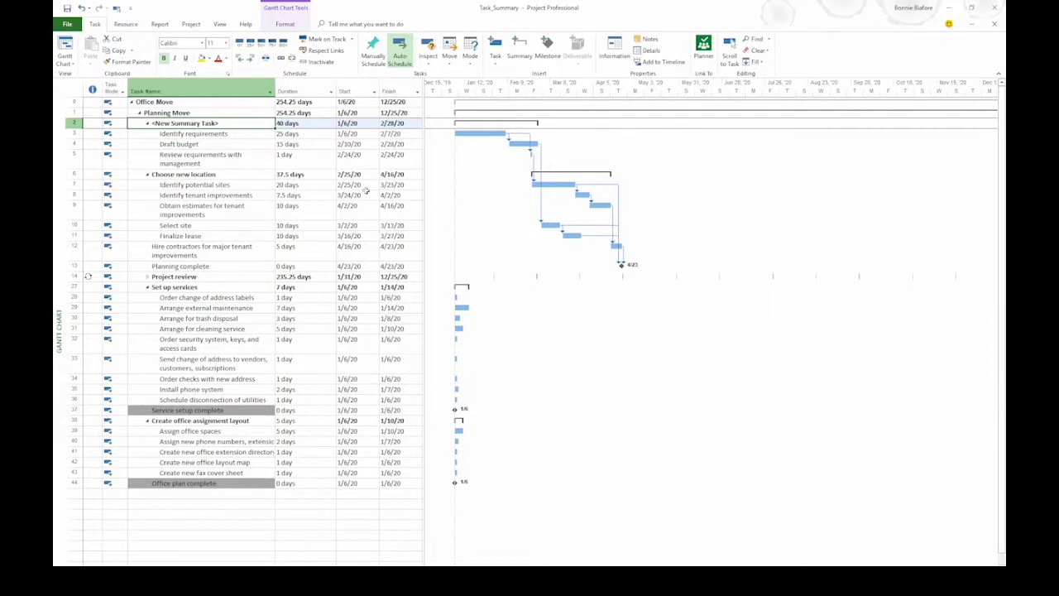
text(Document requirements)
key(Return)
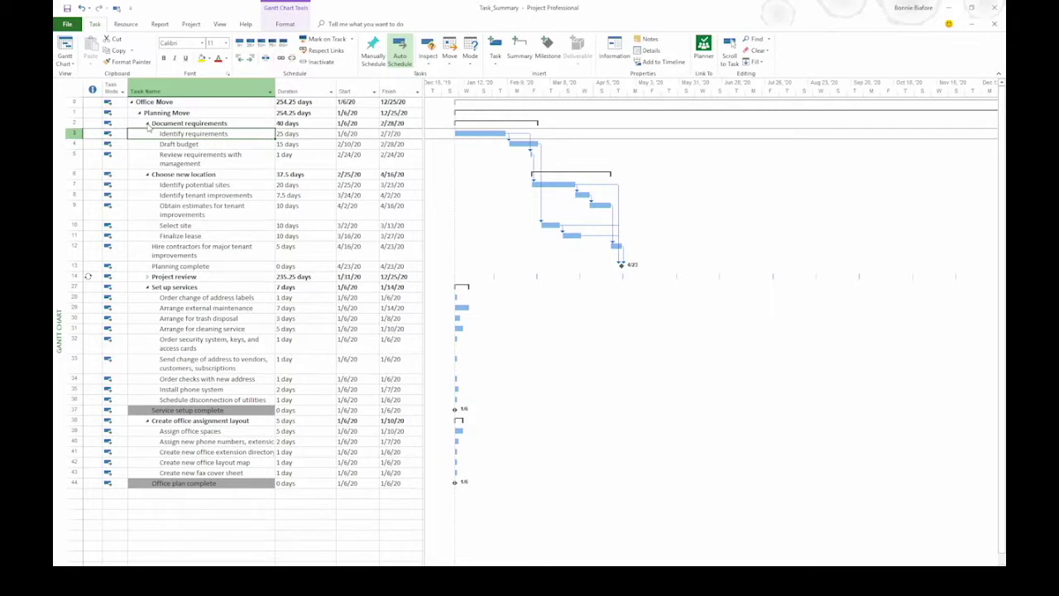
click(148, 123)
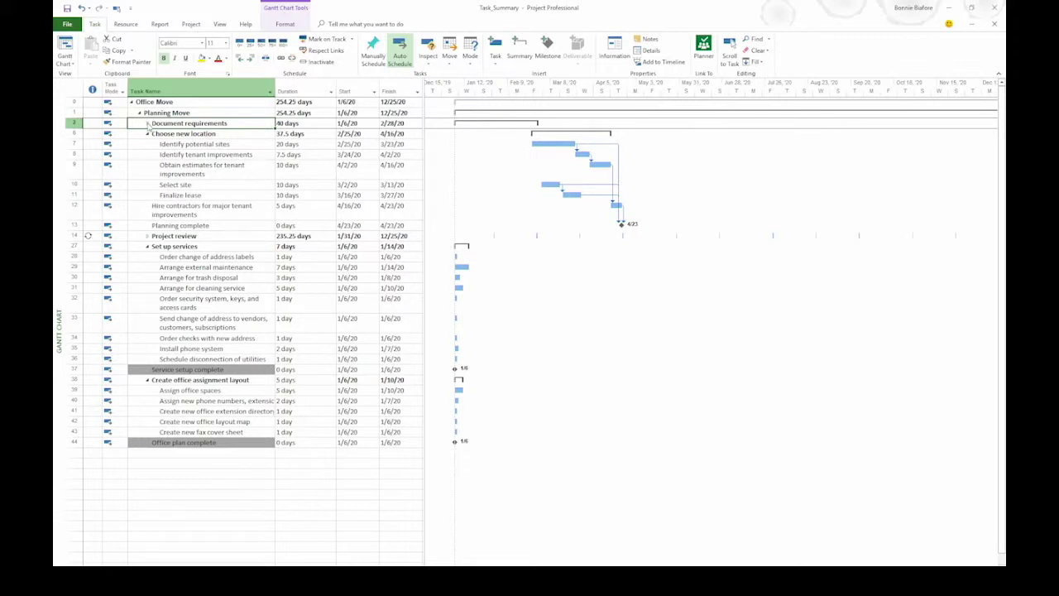
click(148, 124)
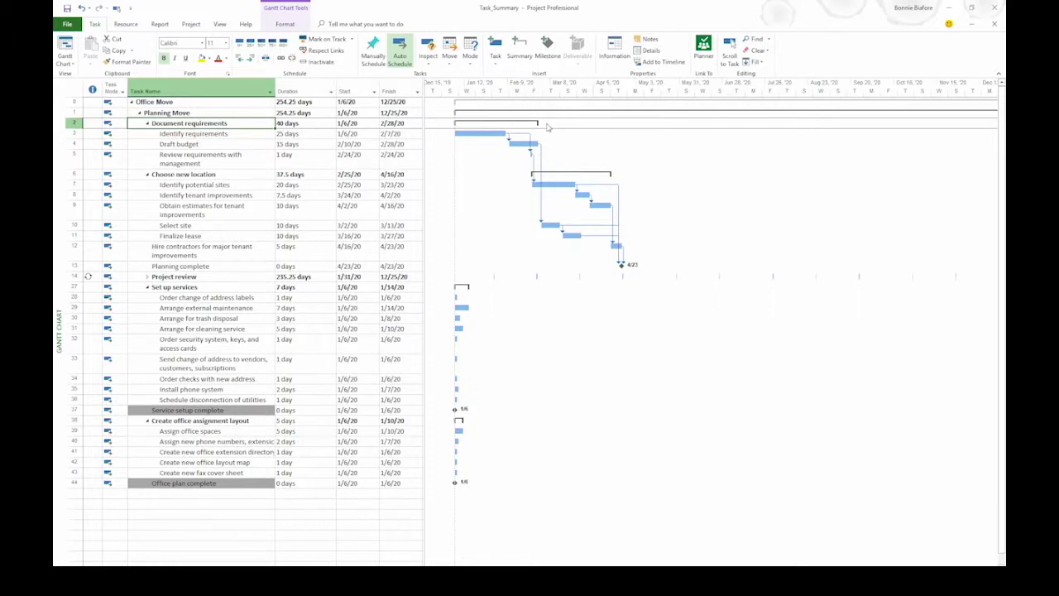
- Change the Identify requirements duration to 20d, so Document requirements totals 35 days
click(315, 135)
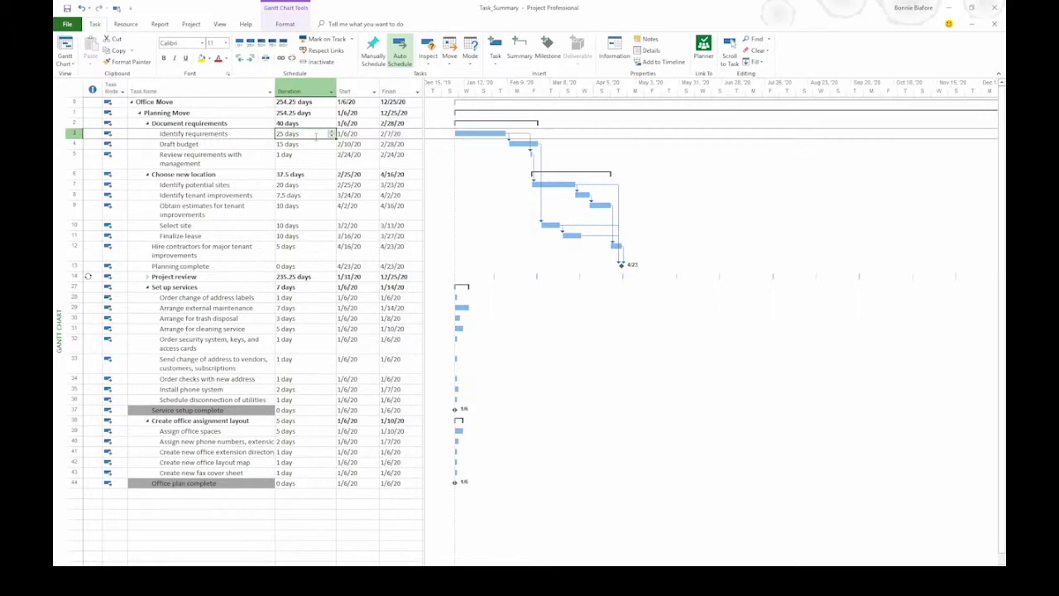
text(20d)
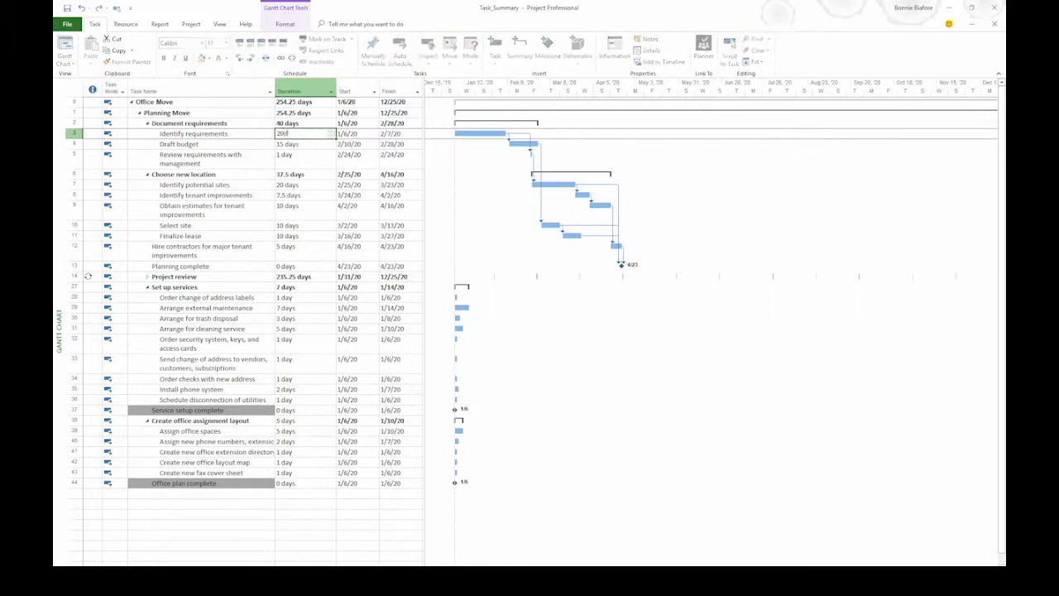
key(Return)
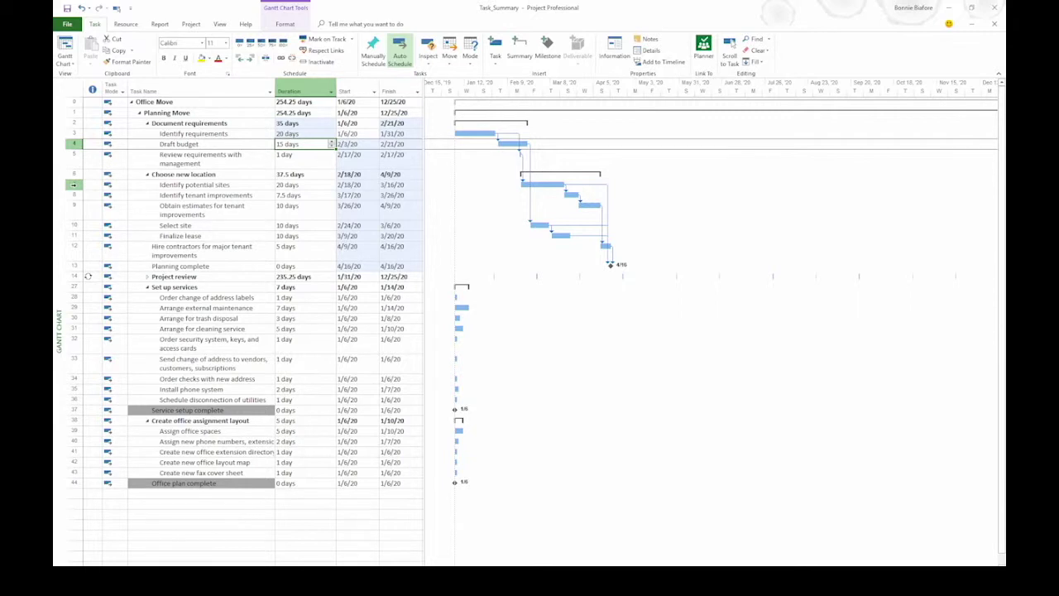
- Group the tasks from Identify potential sites to Finalize lease under a new 'Eval lease' summary
drag(74, 185, 73, 235)
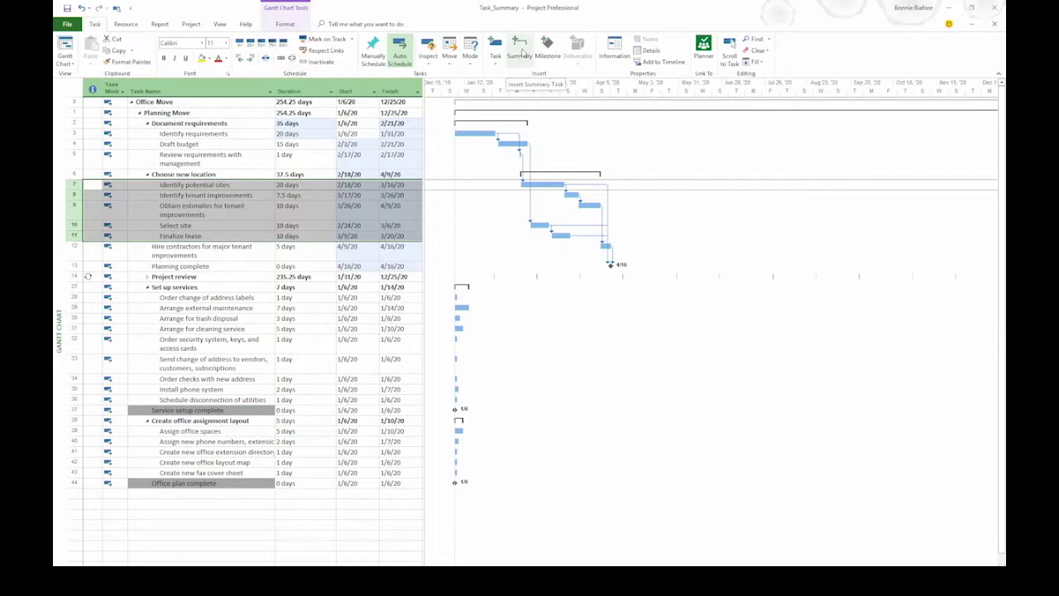
click(522, 52)
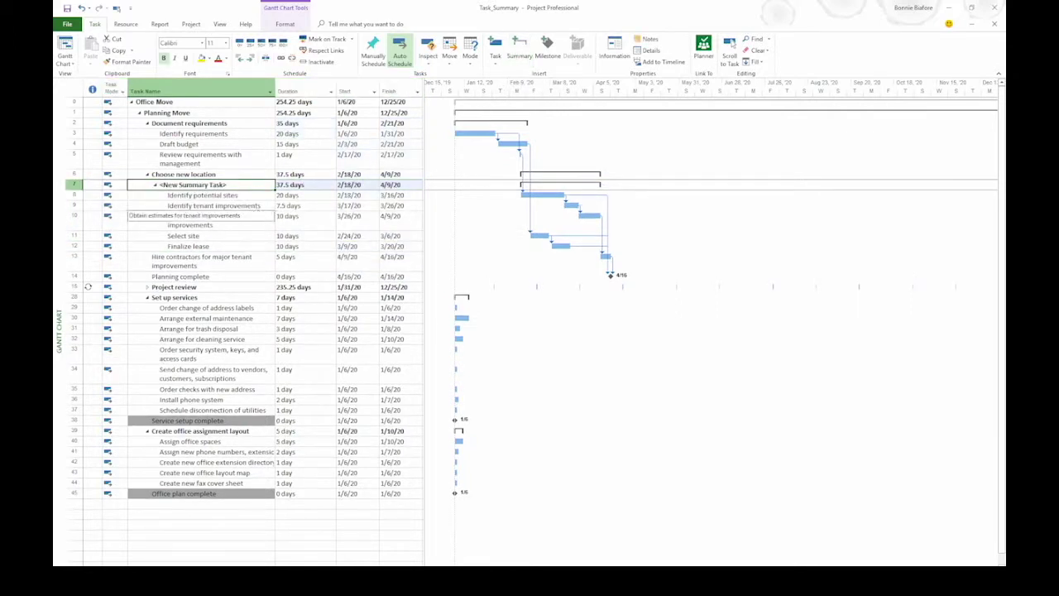
text(Eval lease)
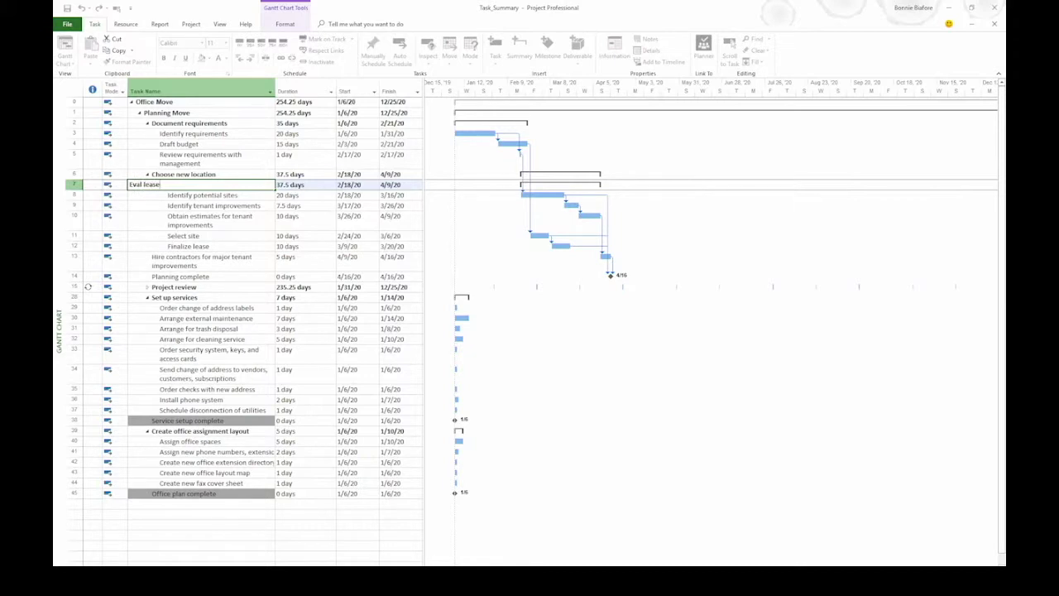
key(Return)
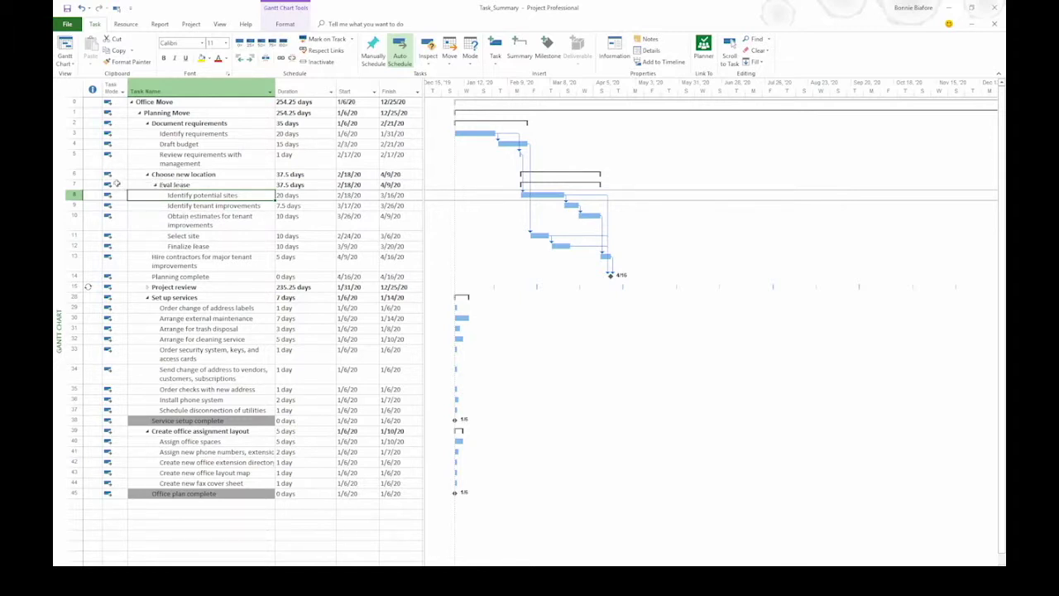
- Set the Eval lease summary's task mode to Manually Scheduled
click(117, 184)
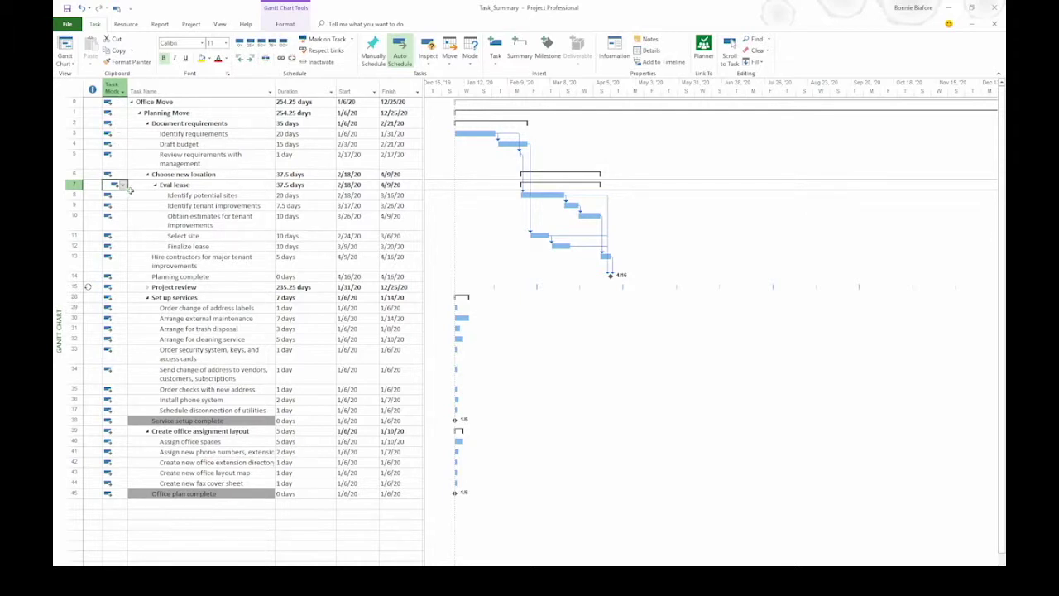
click(122, 185)
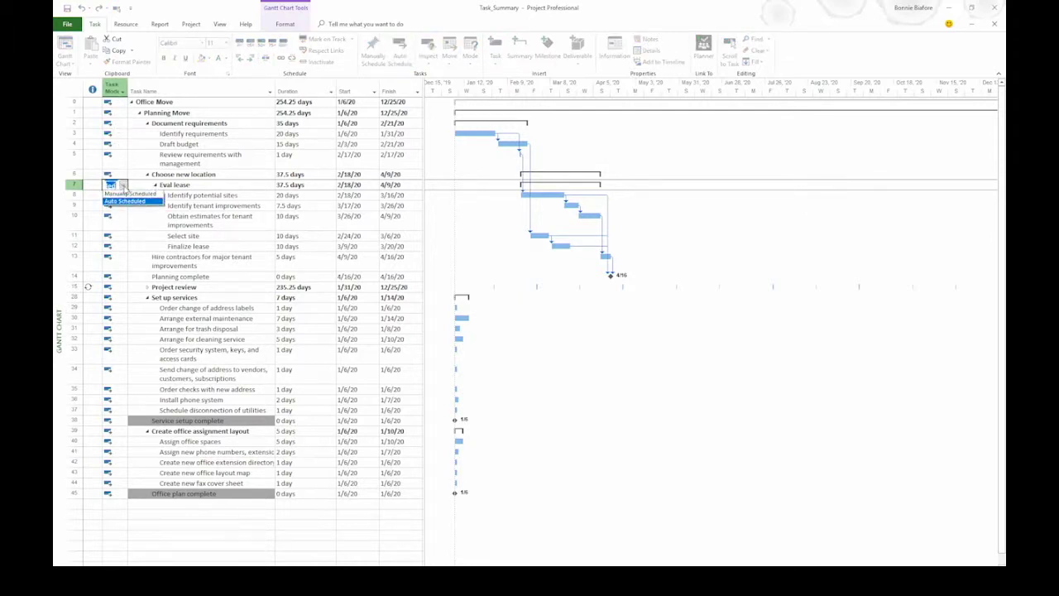
click(129, 193)
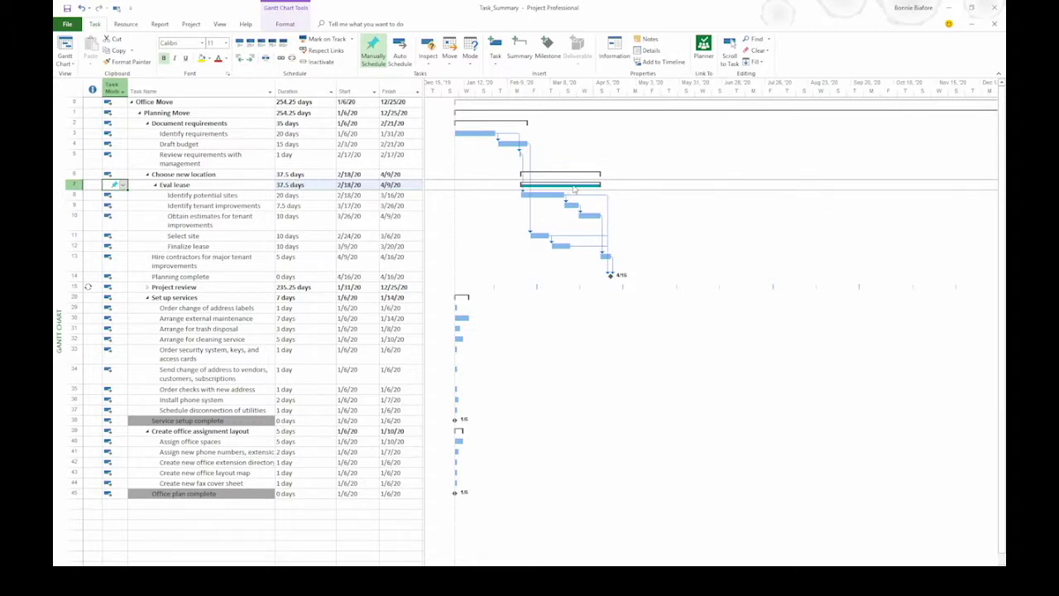
- Enter 45d for Eval lease, then revise it to 35 days, finishing 4/6/20
mouse_move(574, 189)
click(311, 185)
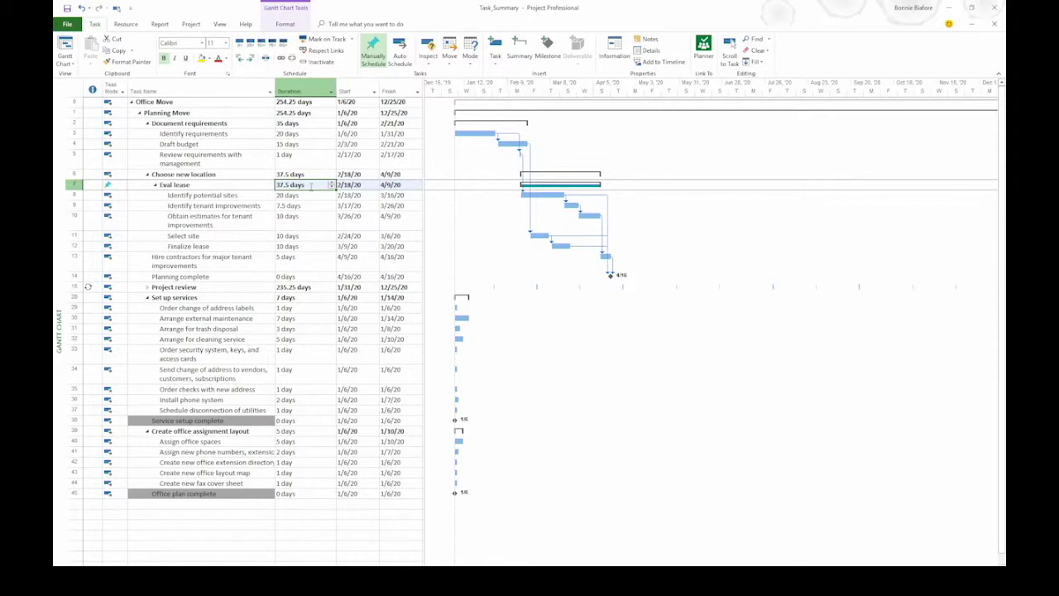
text(45)
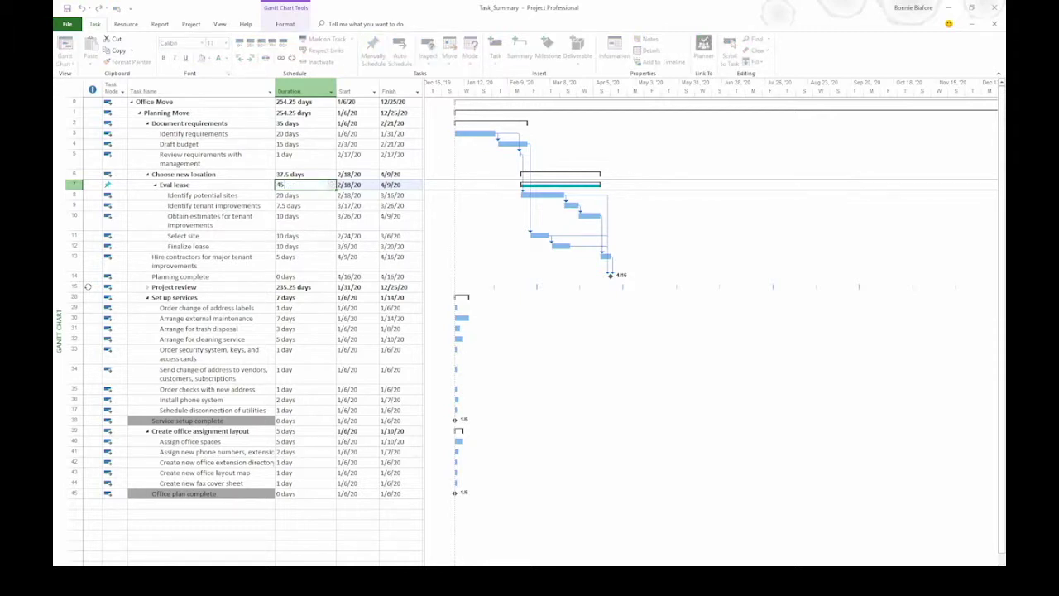
text(d)
key(Return)
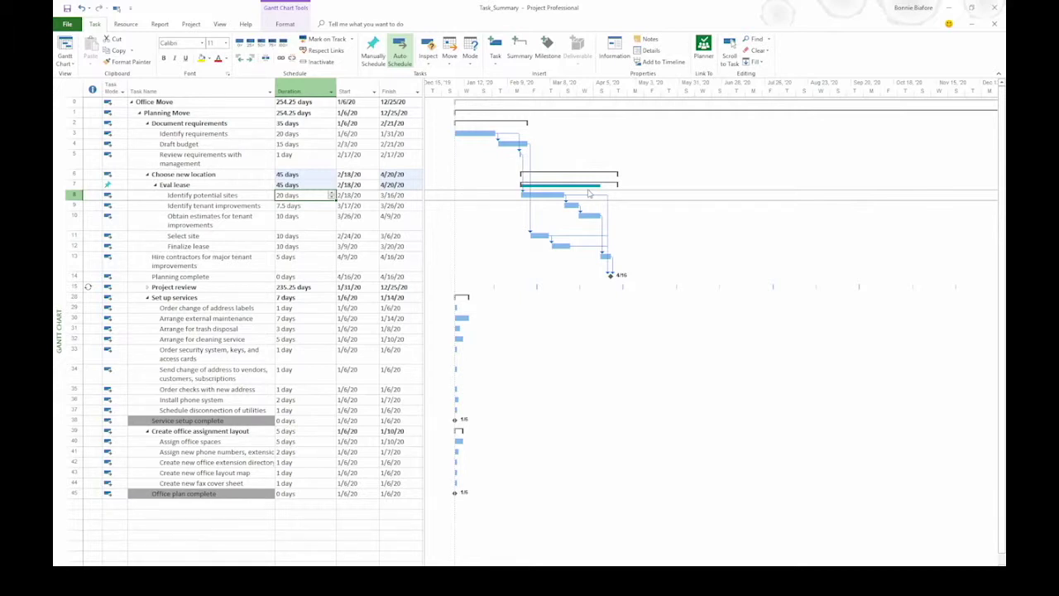
click(314, 186)
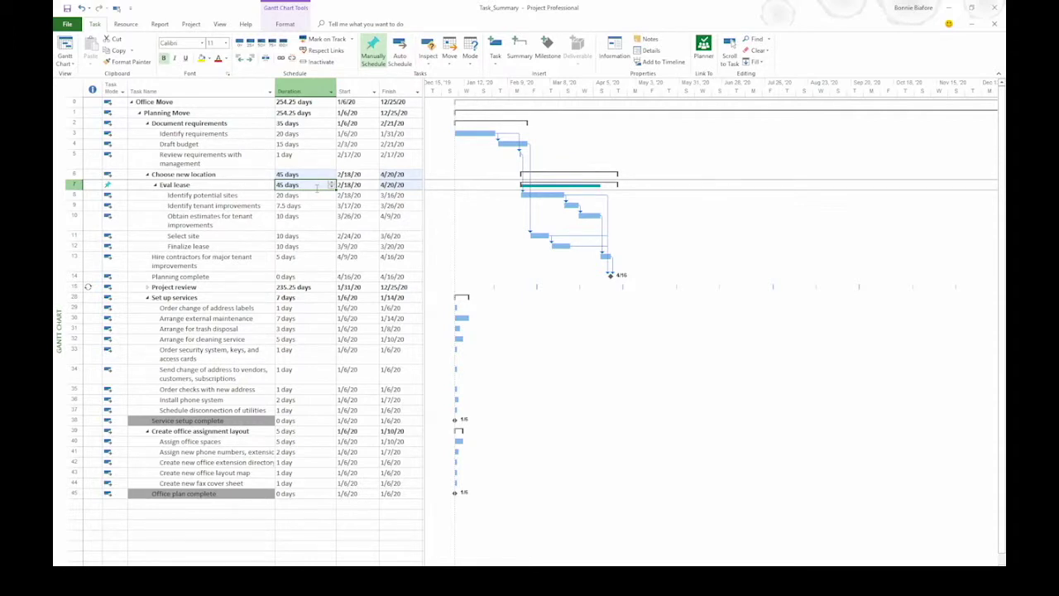
text(45)
text(d)
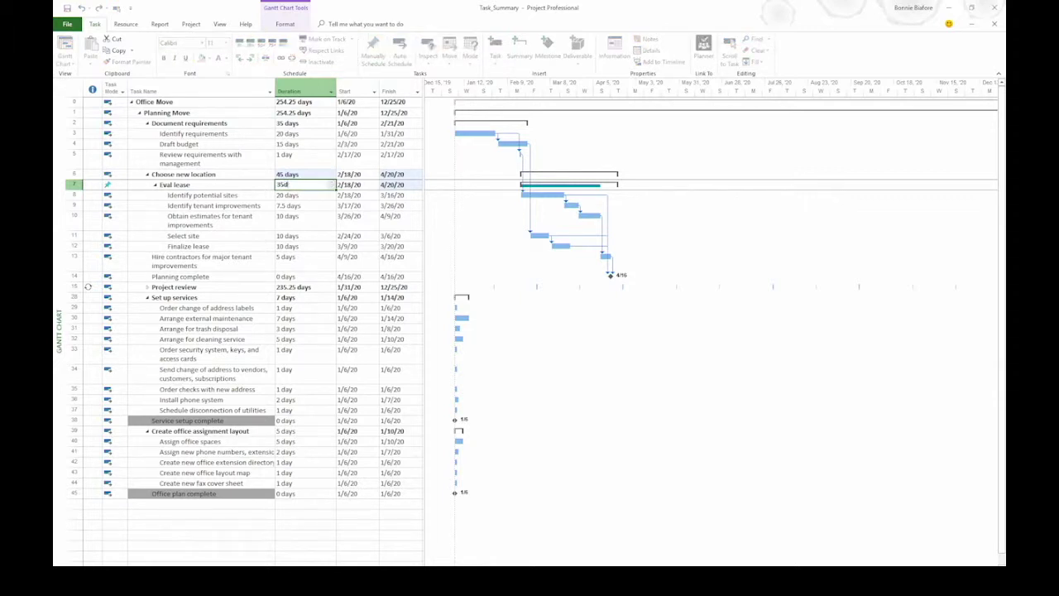
key(Return)
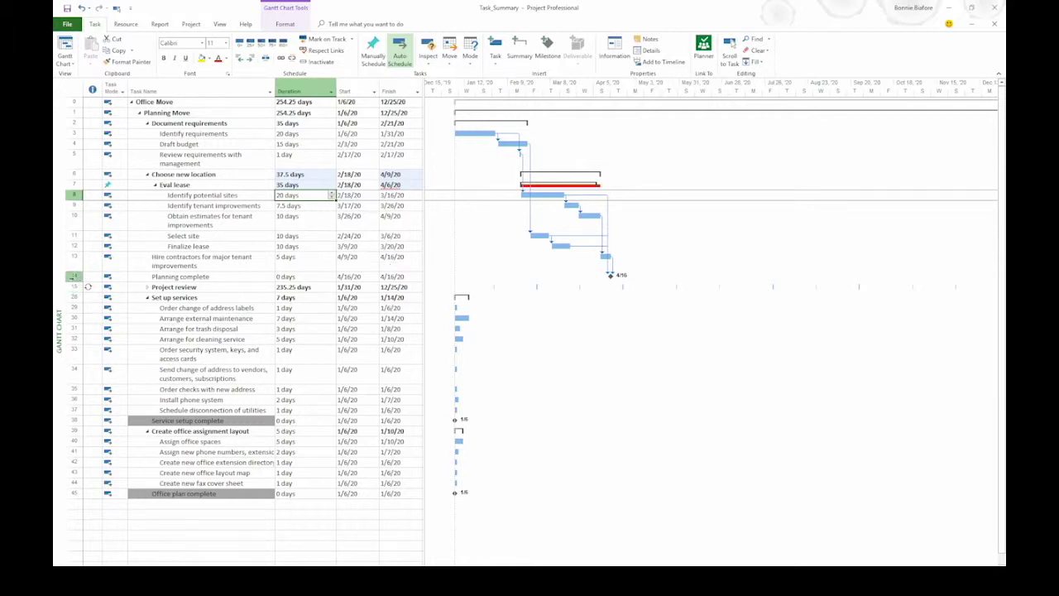
- Insert a blank task row directly above the Planning complete milestone
click(73, 276)
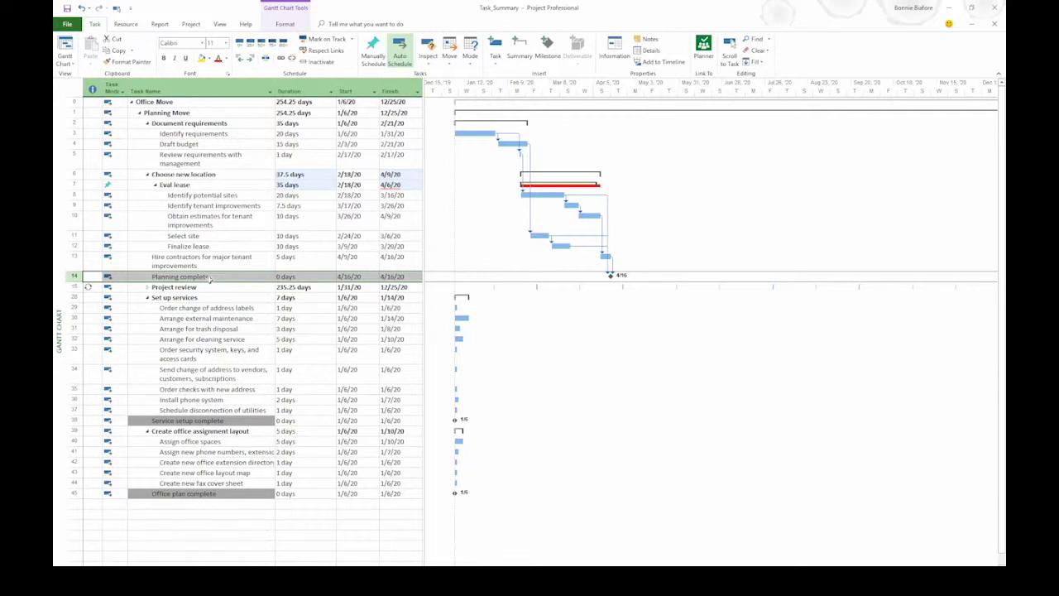
key(Insert)
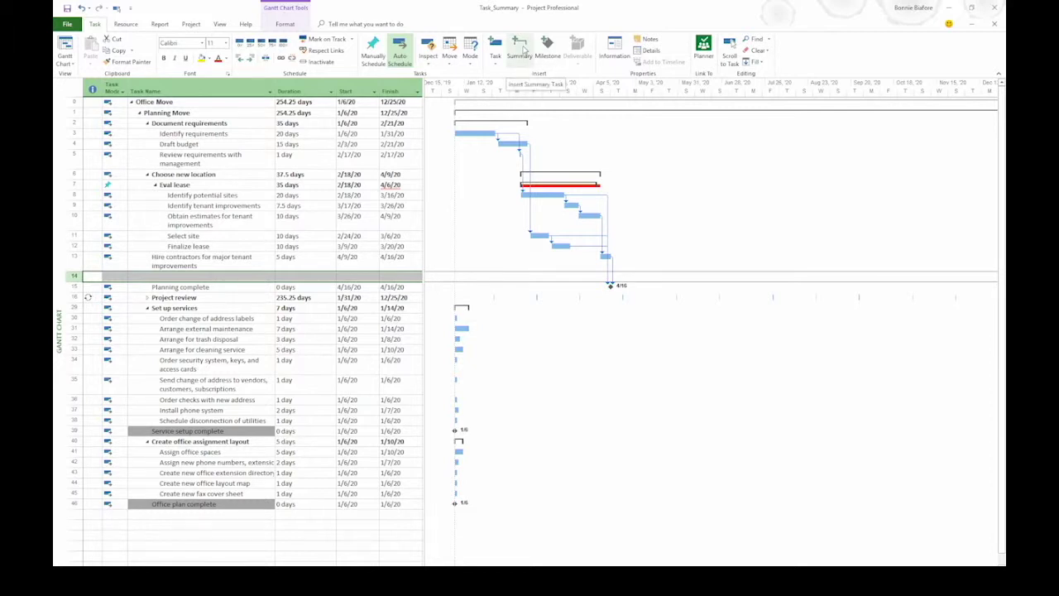
- Create a summary task named 'Identify costs' in the blank row
click(523, 50)
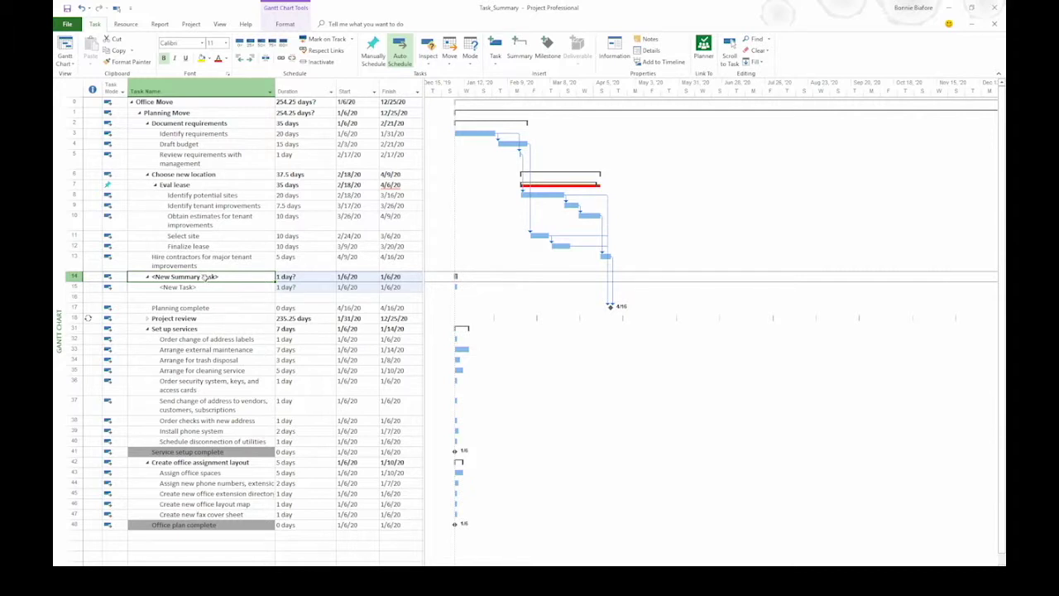
text(Identi)
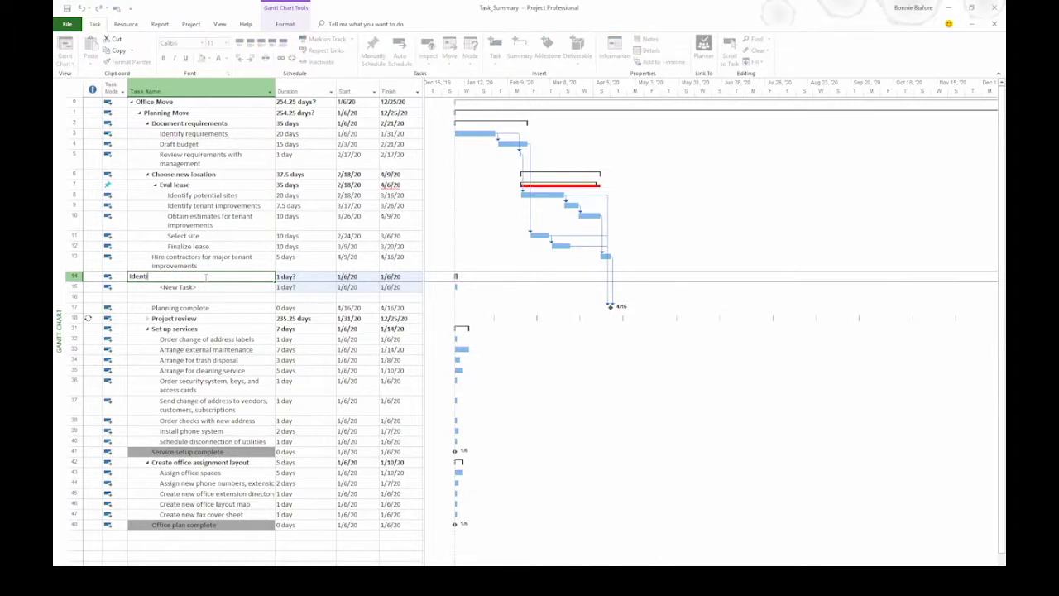
text(fy costs)
key(Return)
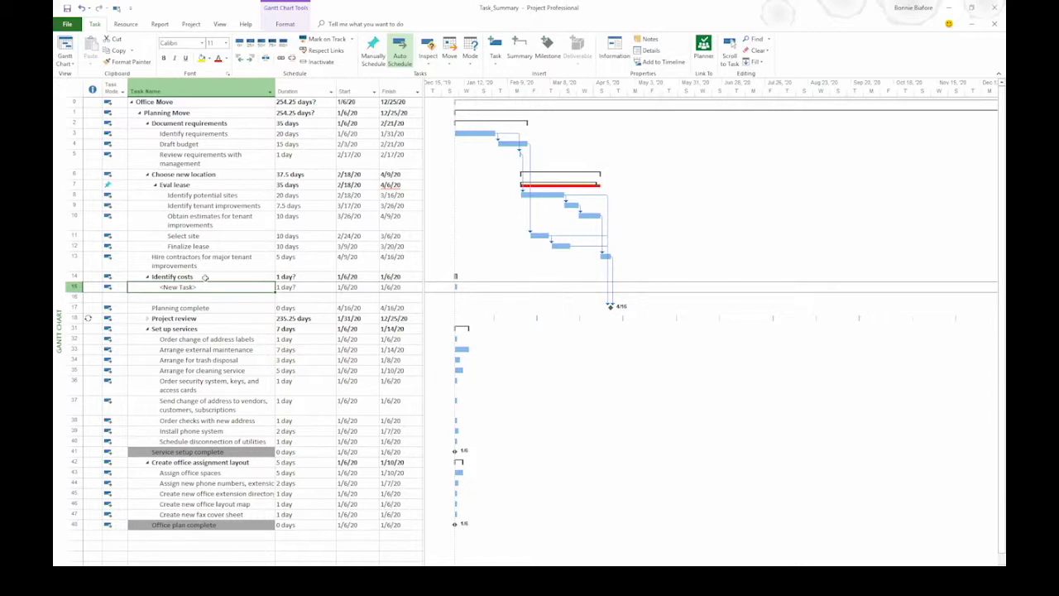
- Add subtasks 'Get improvement estimates' and 'Identify other costs' under Identify costs
text(Get improvement estimates)
key(Return)
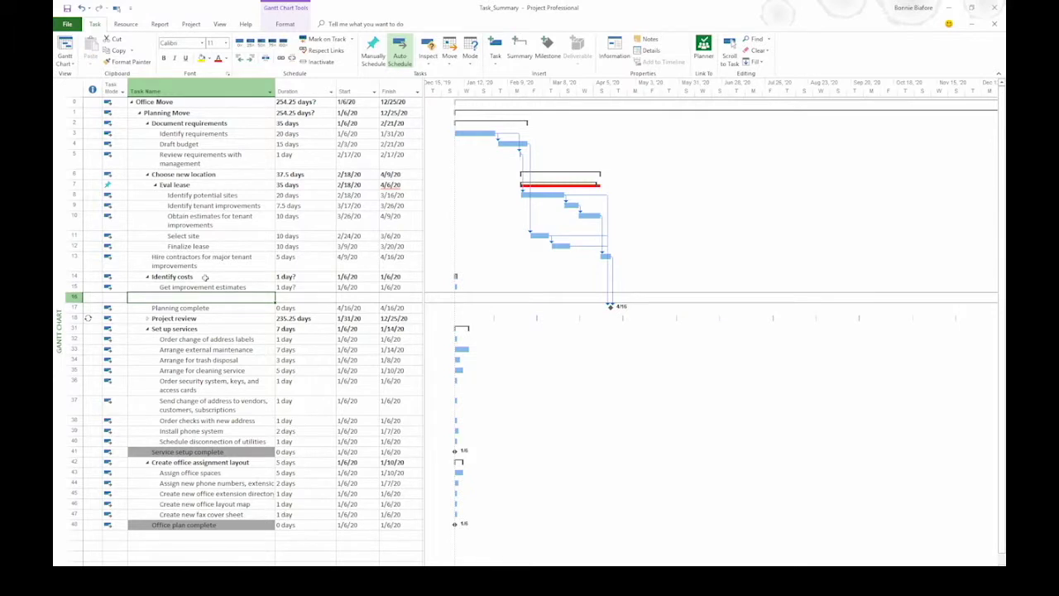
text(Iden)
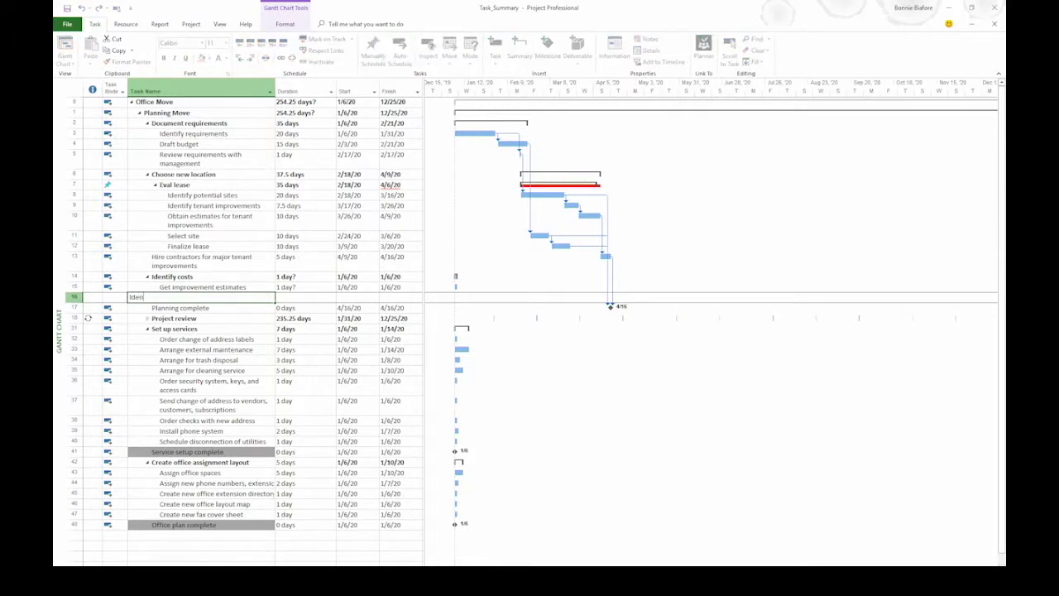
text(tify other costs)
key(Return)
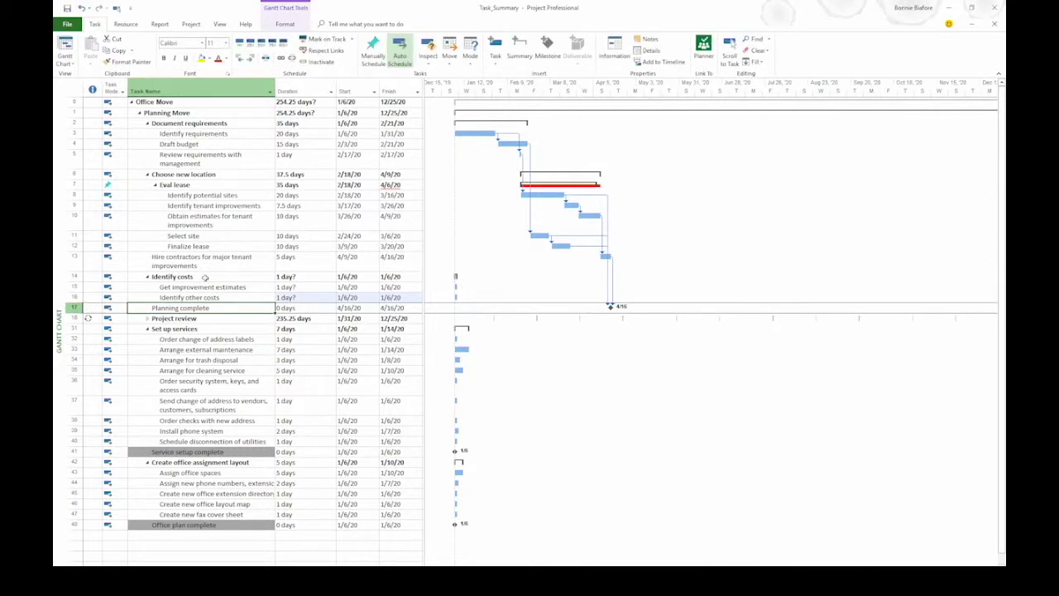
click(213, 297)
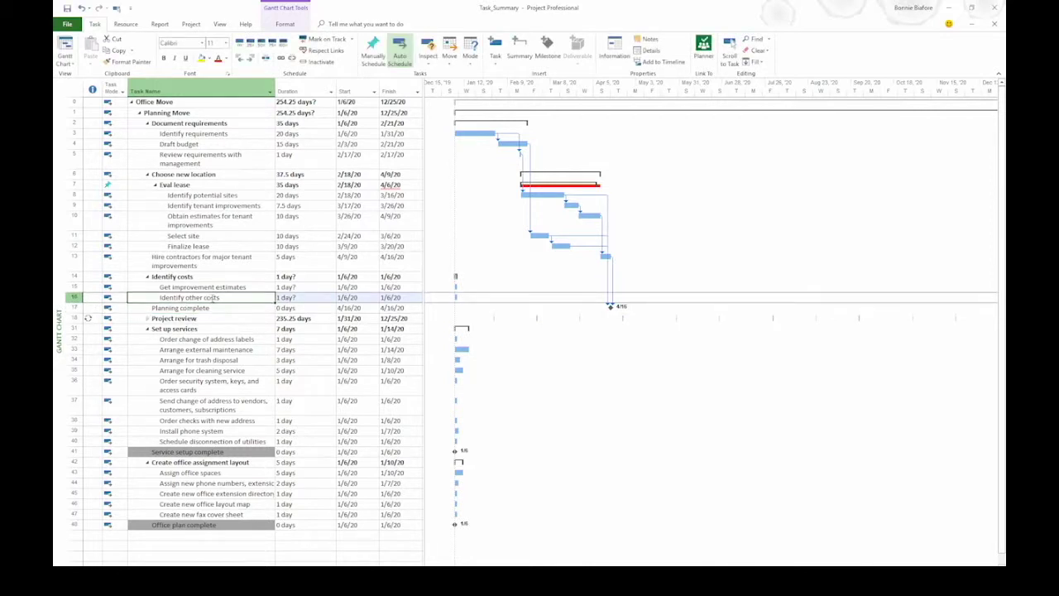